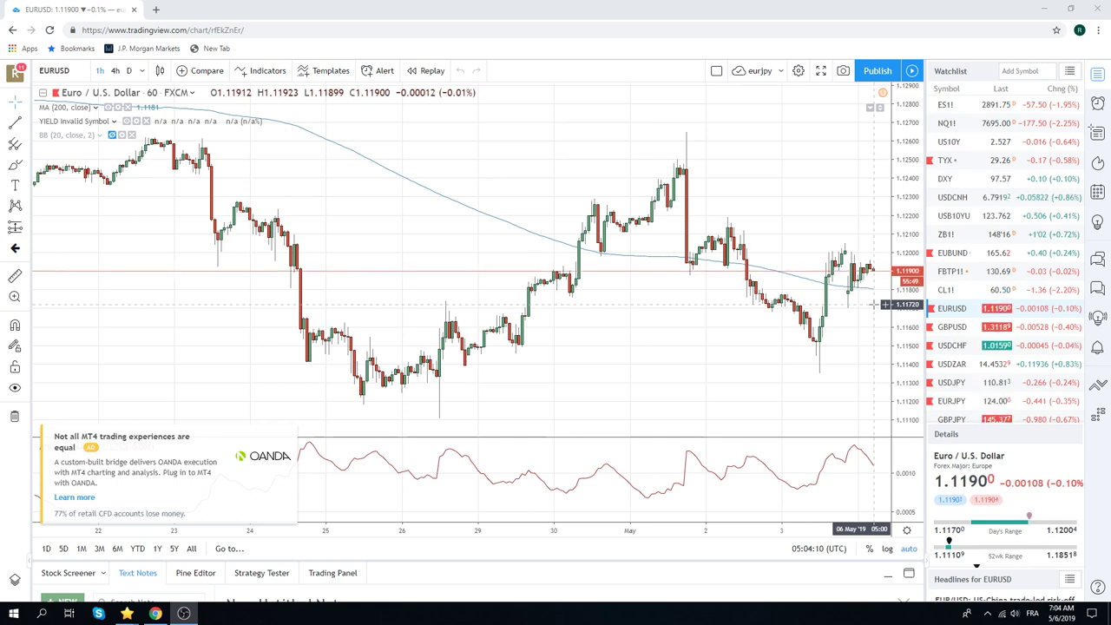
Step: Show the S&P 500 E-mini futures (ES1!) chart on daily (1D) candles
{"action": "left_click", "coordinate": [945, 104]}
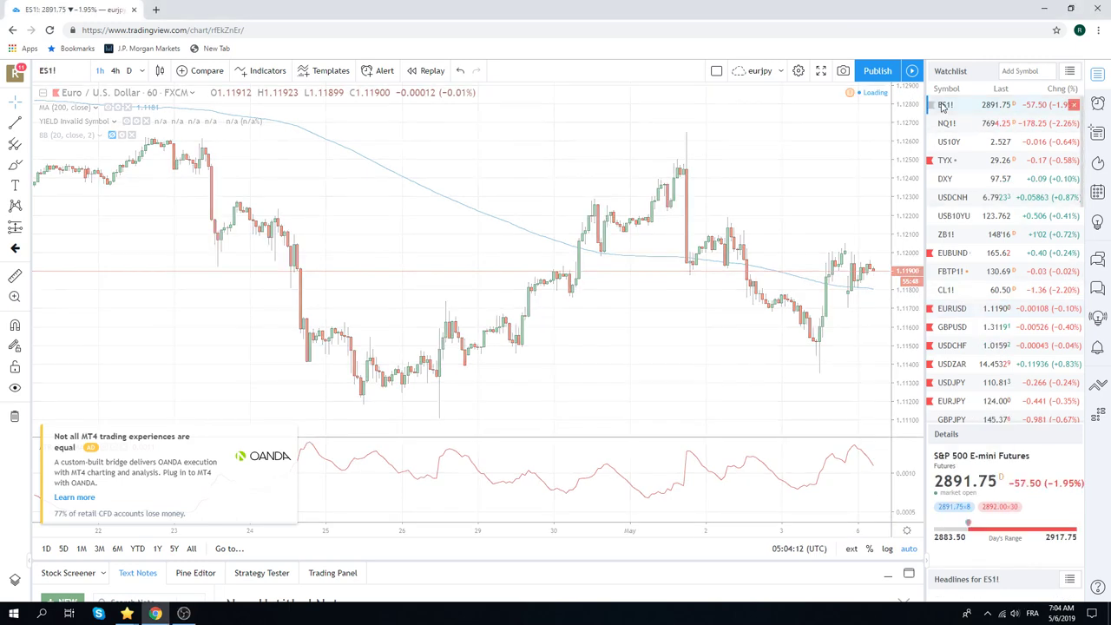
{"action": "left_click", "coordinate": [129, 70]}
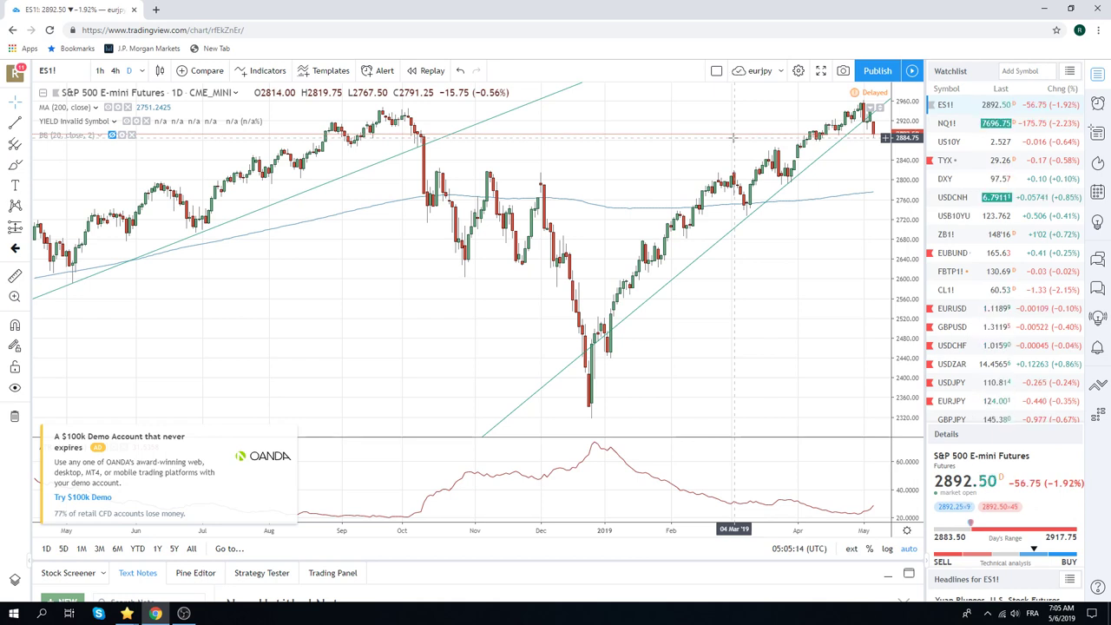
Step: Review EURUSD zoomed into recent months, then bring up the GBPUSD daily chart
{"action": "left_click", "coordinate": [952, 309]}
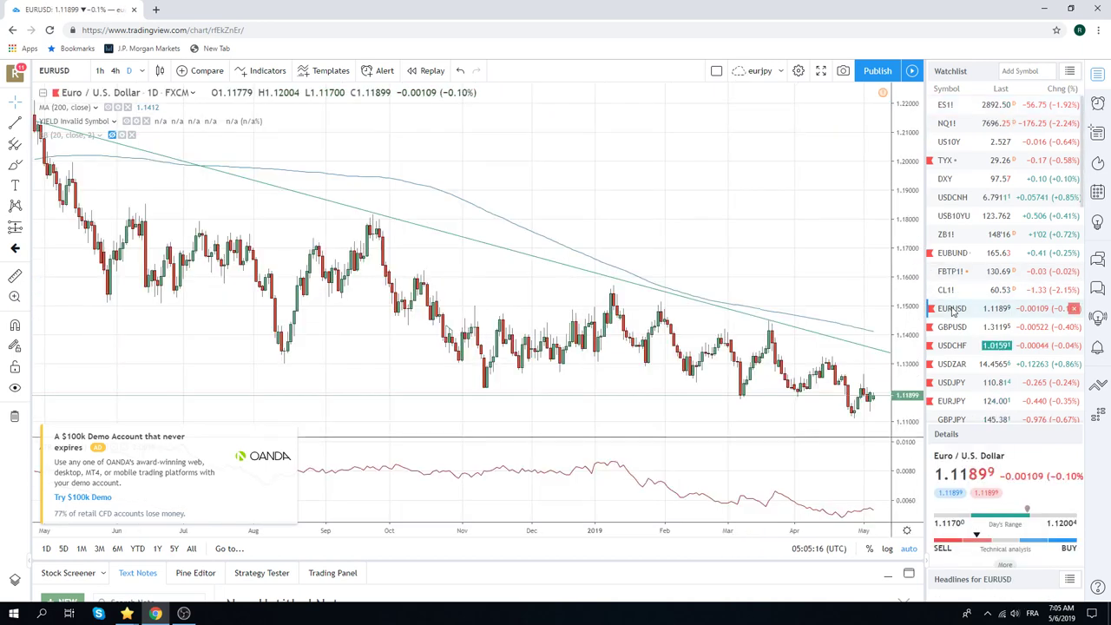
{"action": "scroll", "coordinate": [747, 295], "scroll_direction": "up", "scroll_amount": 5}
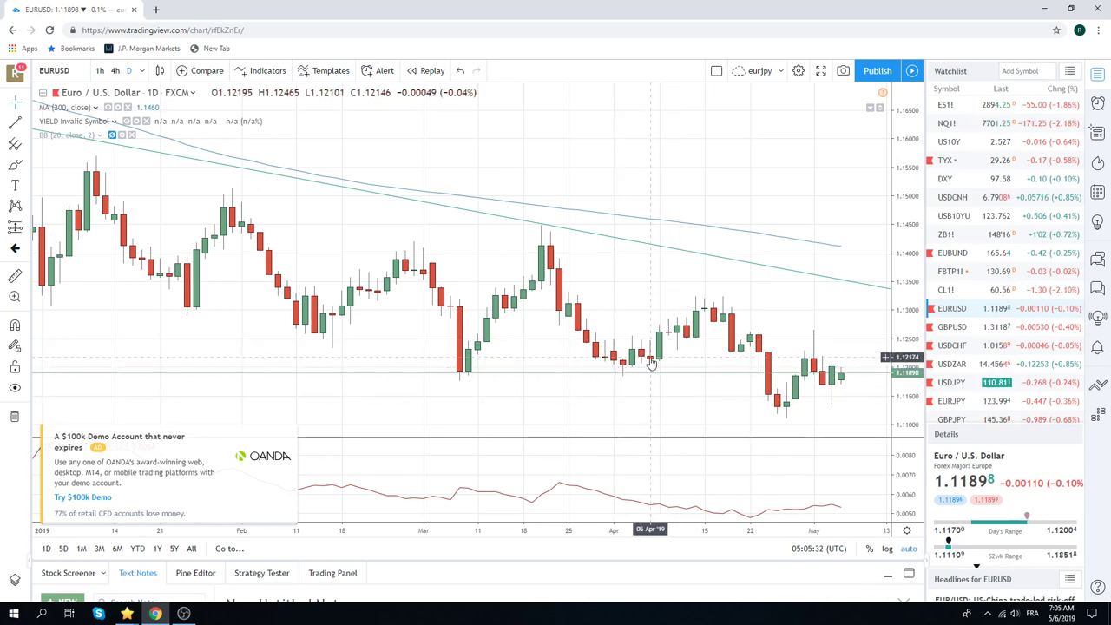
{"action": "left_click", "coordinate": [943, 326]}
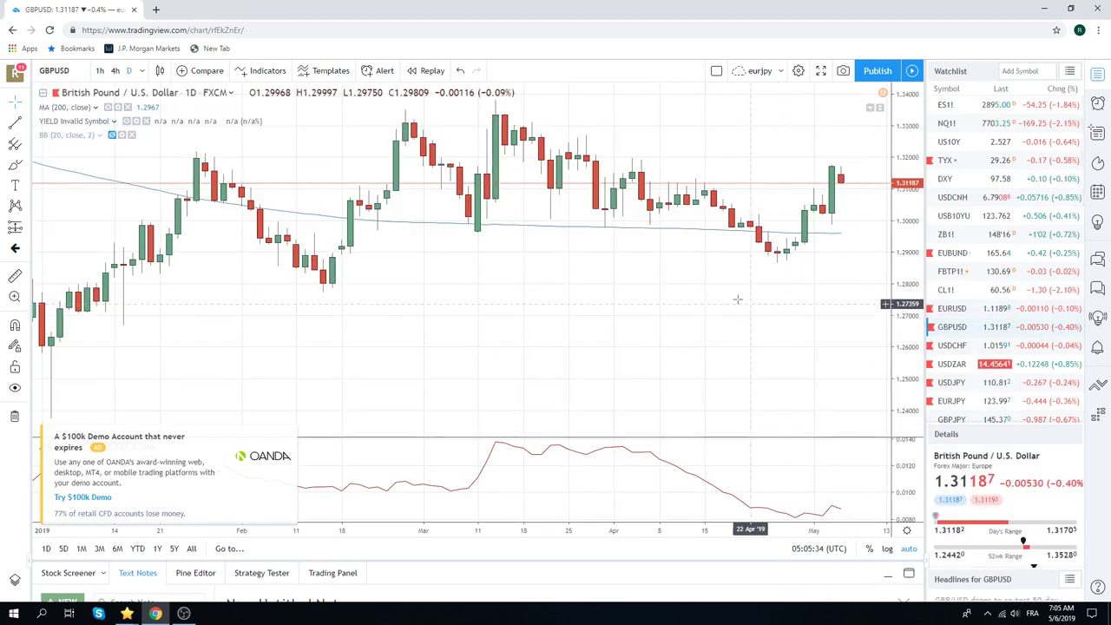
Step: Zoom out on GBPUSD, then switch the chart to USDCHF
{"action": "scroll", "coordinate": [764, 239], "scroll_direction": "down", "scroll_amount": 2}
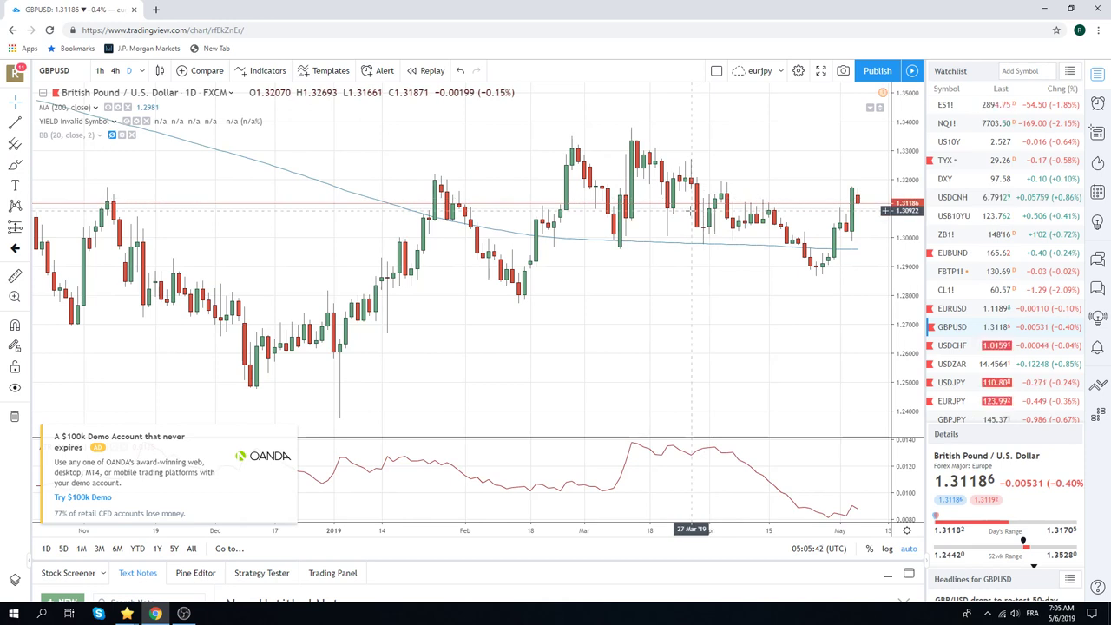
{"action": "left_click", "coordinate": [953, 347]}
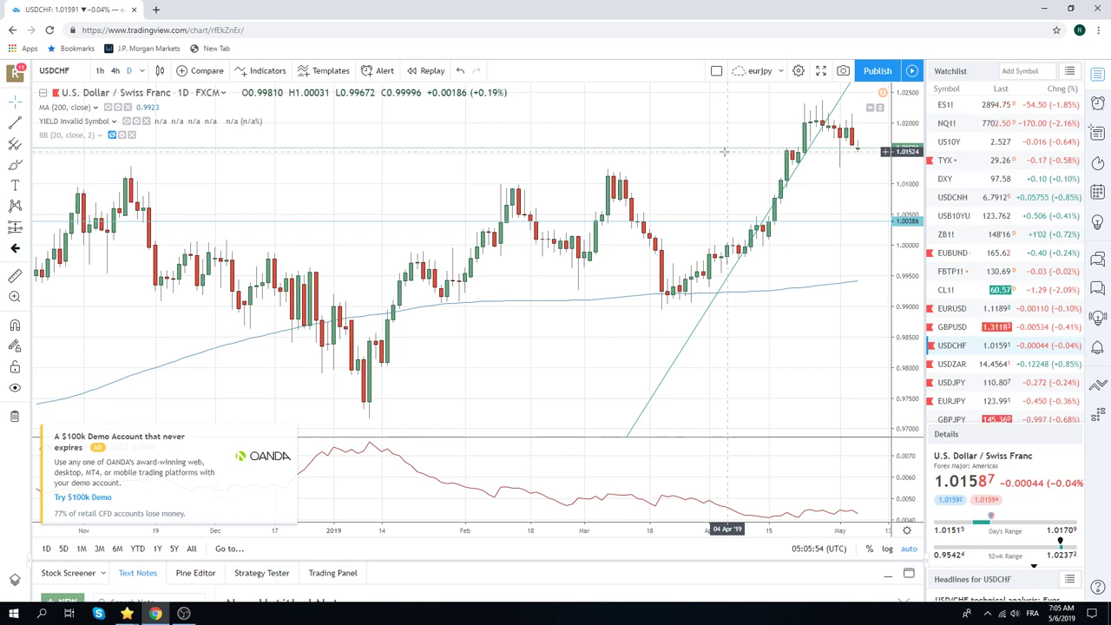
Step: Delete the steep USDCHF trendline, dismiss the OANDA ad, and switch to USDJPY
{"action": "left_click", "coordinate": [686, 351]}
{"action": "right_click", "coordinate": [686, 351]}
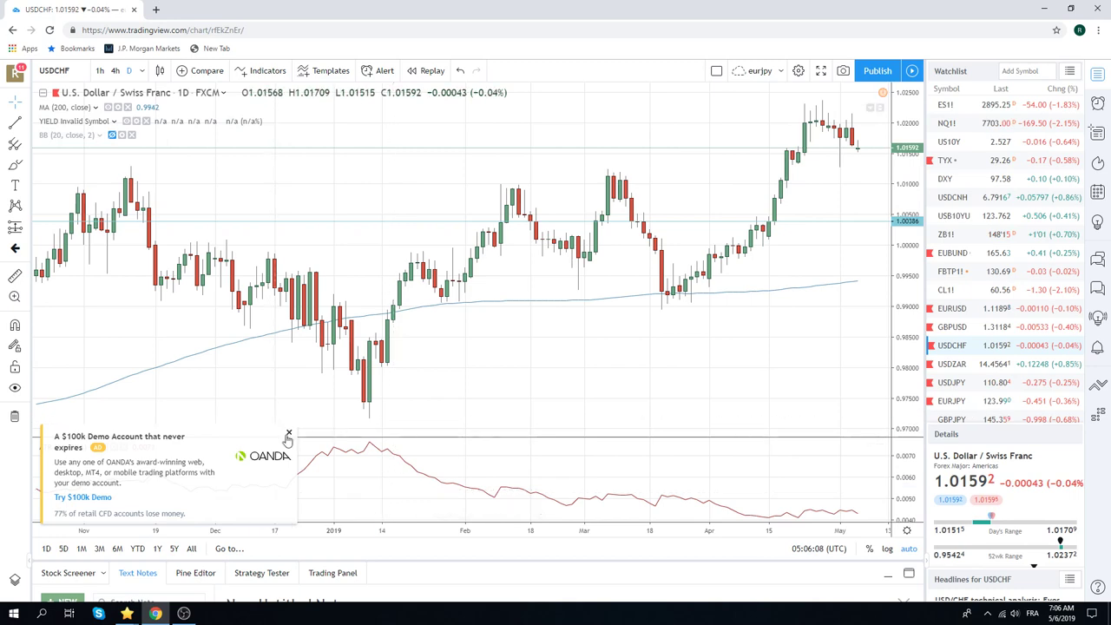
{"action": "left_click", "coordinate": [289, 434]}
{"action": "left_click", "coordinate": [432, 421]}
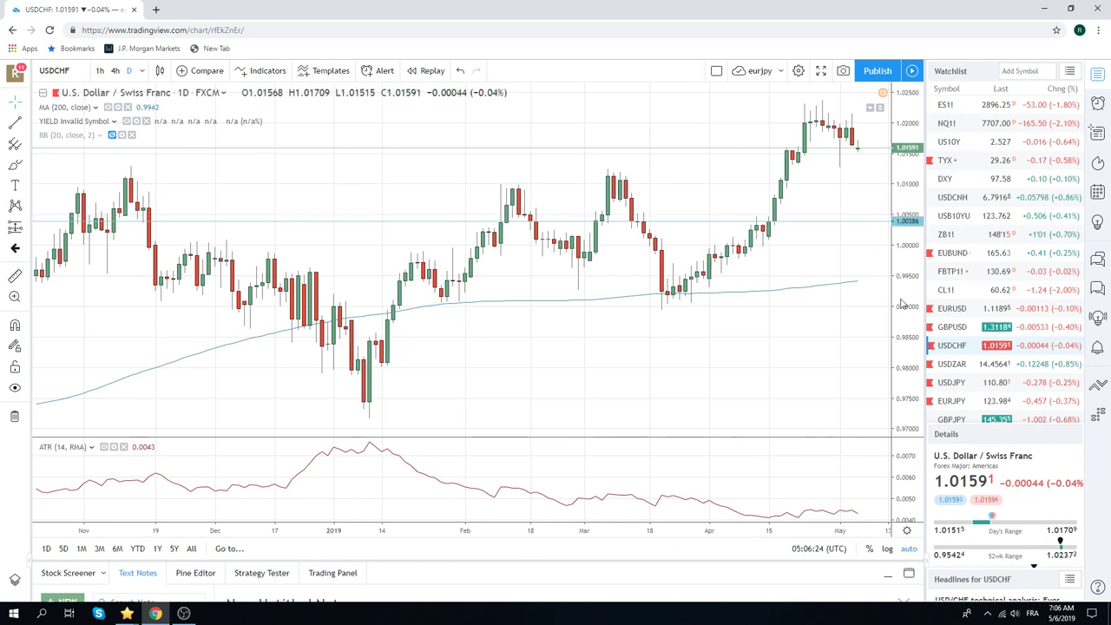
{"action": "left_click", "coordinate": [952, 383]}
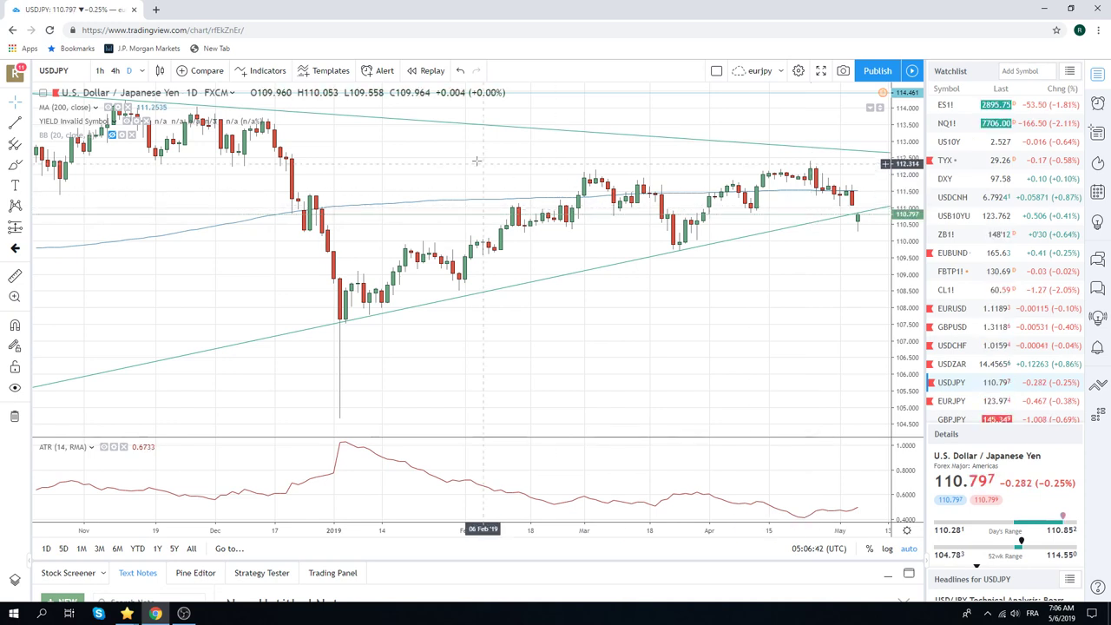
Step: Examine USDJPY on 1-week then zoomed-out 1-hour candles, then switch to GBPJPY
{"action": "left_click", "coordinate": [143, 70]}
{"action": "left_click", "coordinate": [174, 314]}
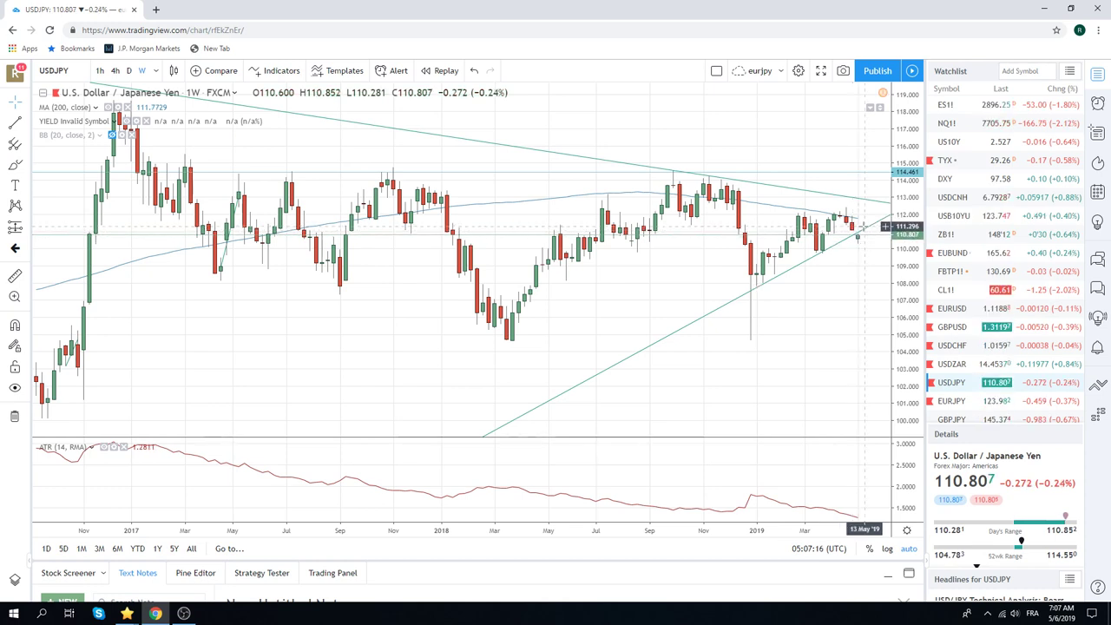
{"action": "left_click", "coordinate": [99, 71]}
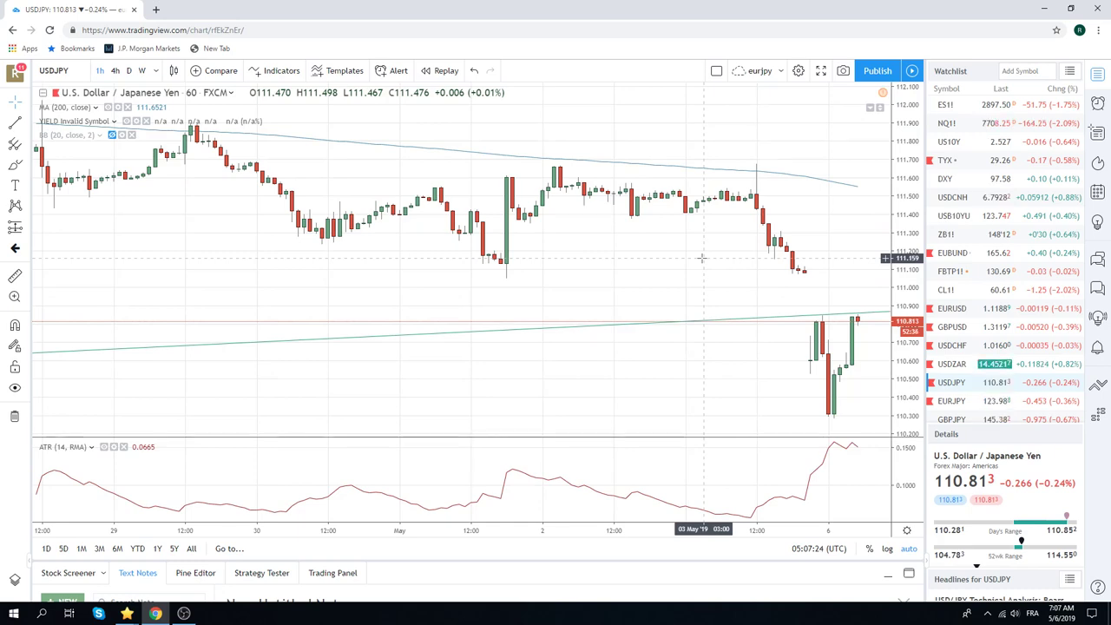
{"action": "scroll", "coordinate": [701, 258], "scroll_direction": "down", "scroll_amount": 2}
{"action": "scroll", "coordinate": [702, 258], "scroll_direction": "down", "scroll_amount": 1}
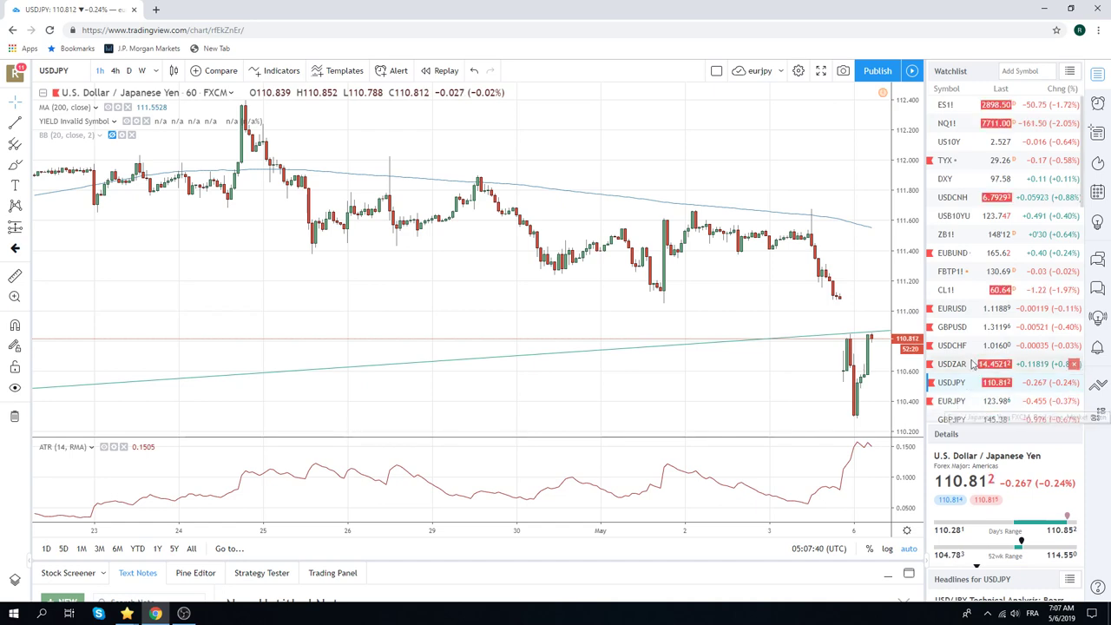
{"action": "left_click", "coordinate": [951, 420]}
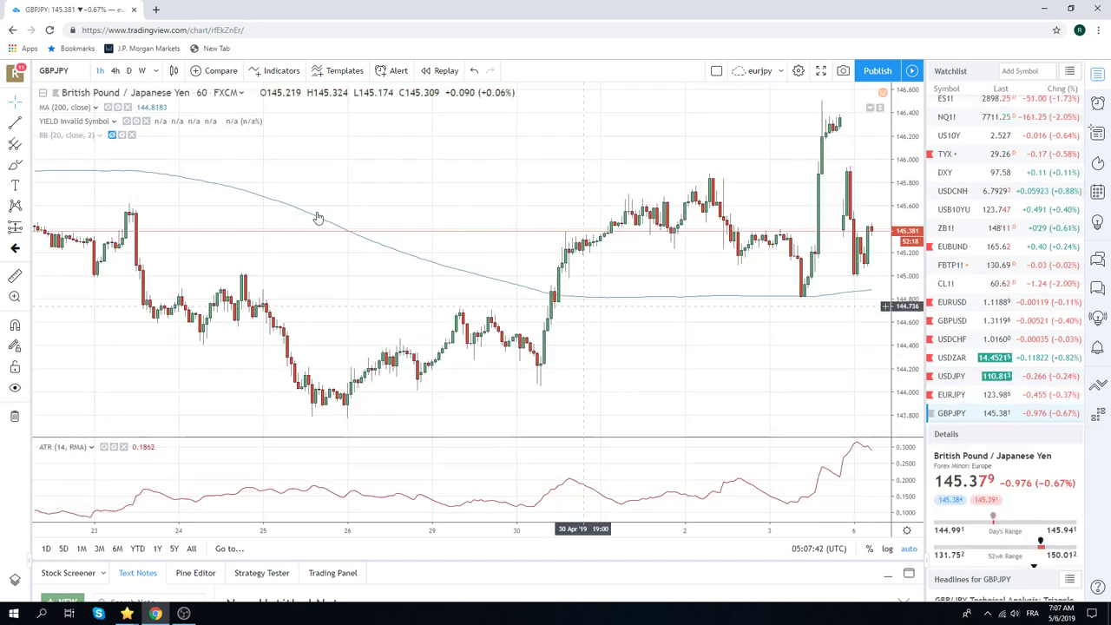
Step: Put GBPJPY on daily candles, then switch the chart to USDZAR
{"action": "left_click", "coordinate": [128, 71]}
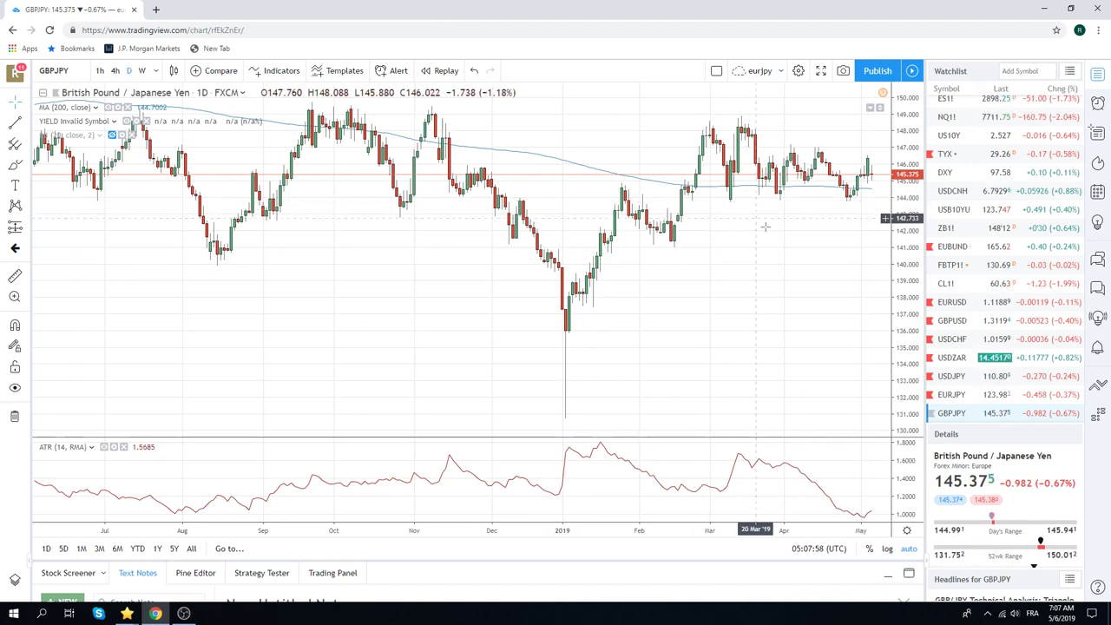
{"action": "left_click", "coordinate": [970, 359]}
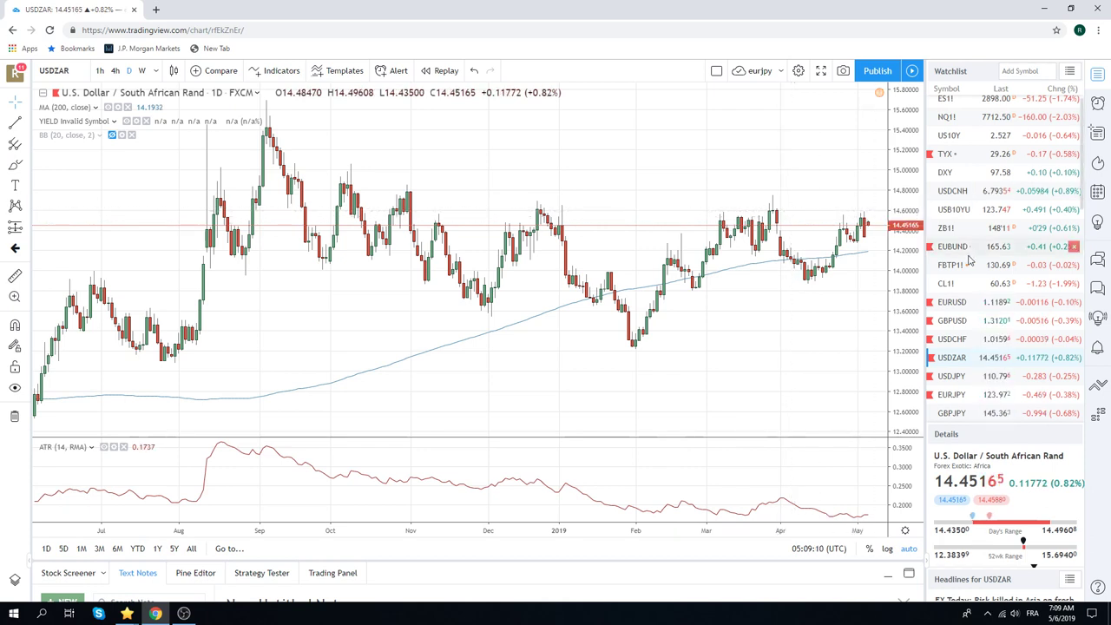
{"action": "scroll", "coordinate": [971, 261], "scroll_direction": "down", "scroll_amount": 2}
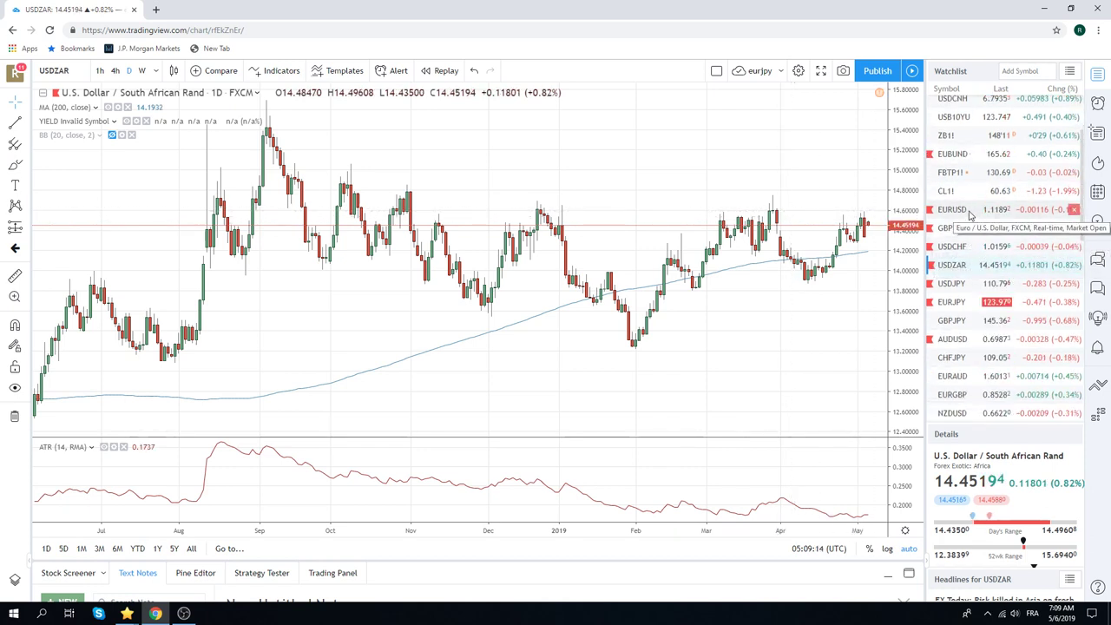
{"action": "scroll", "coordinate": [965, 277], "scroll_direction": "down", "scroll_amount": 1}
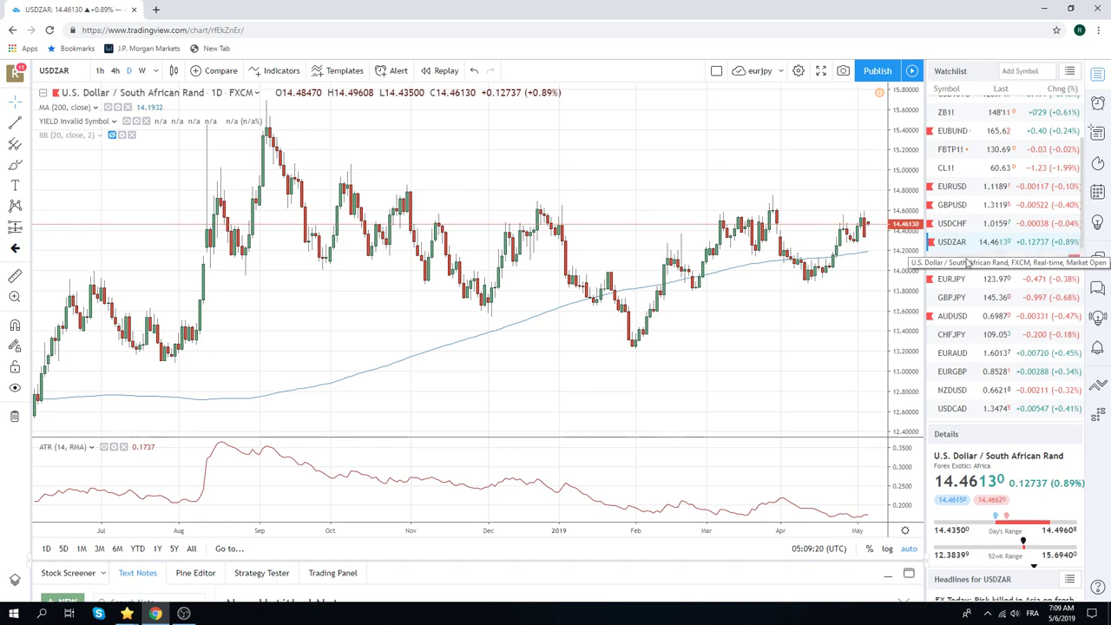
Step: Switch to AUDUSD and zoom out and back in on its daily price history
{"action": "left_click", "coordinate": [952, 316]}
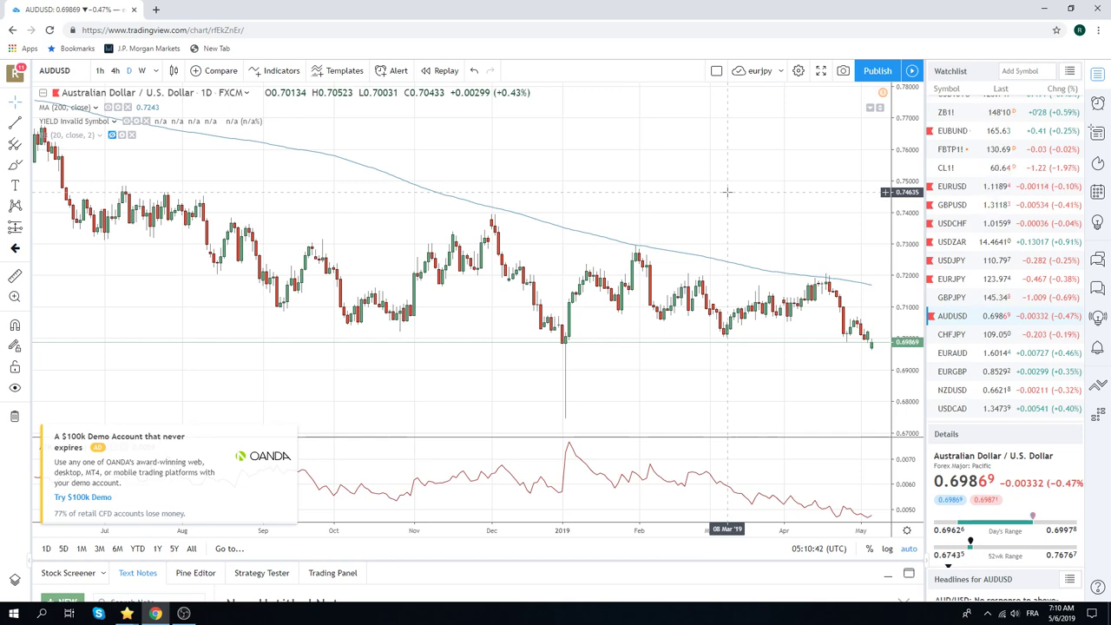
{"action": "scroll", "coordinate": [655, 192], "scroll_direction": "down", "scroll_amount": 2}
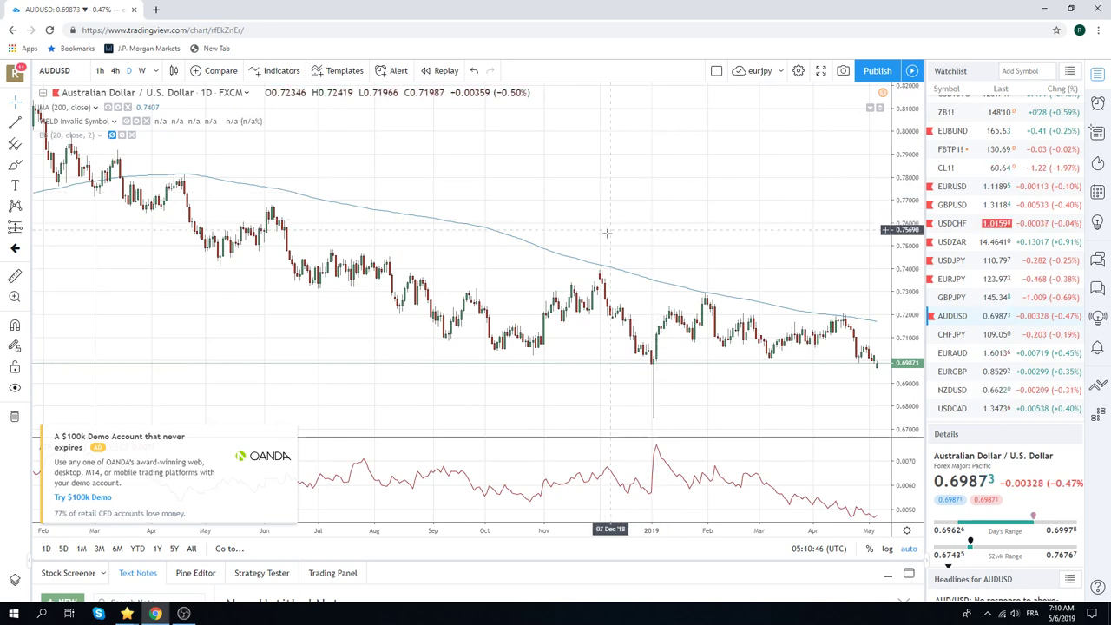
{"action": "scroll", "coordinate": [608, 252], "scroll_direction": "up", "scroll_amount": 2}
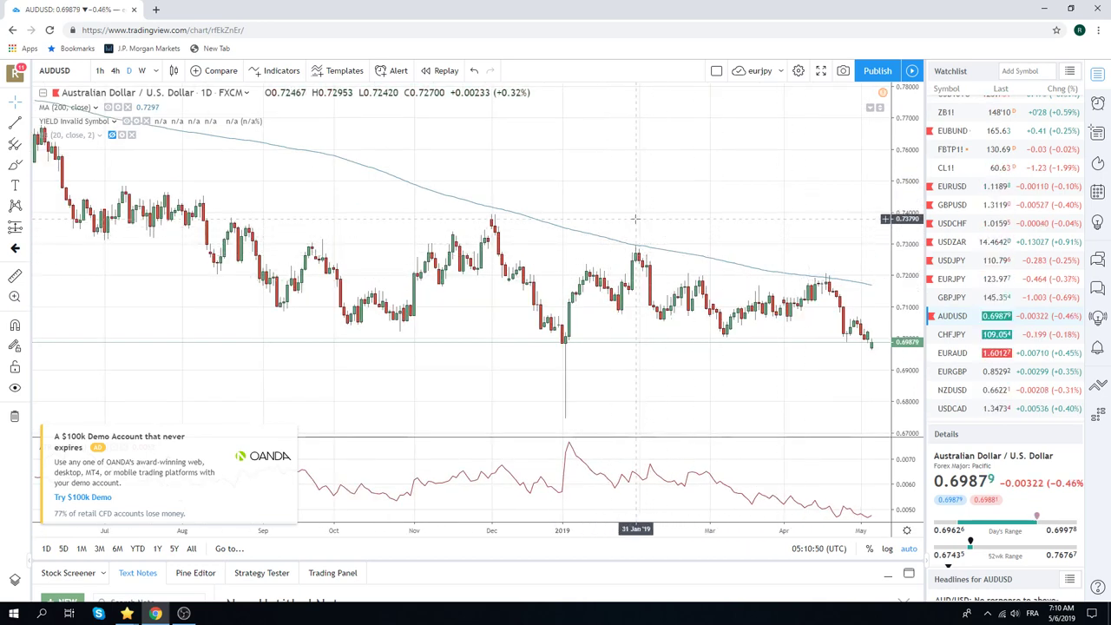
Step: Switch to crude oil futures CL1!, zoom out, and scroll the watchlist toward DAX
{"action": "left_click", "coordinate": [946, 168]}
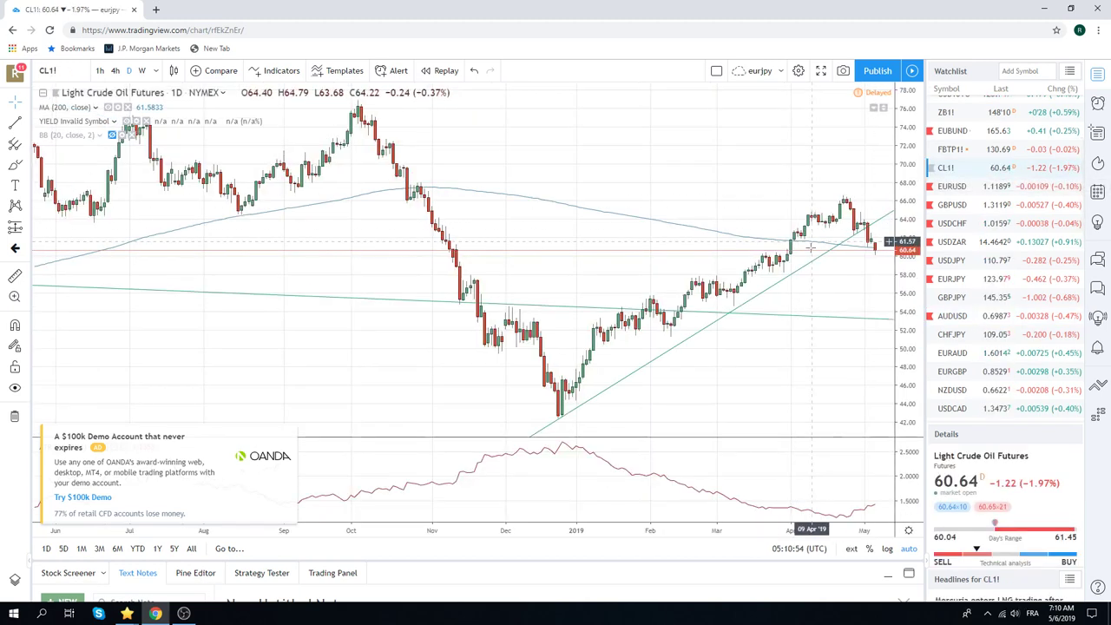
{"action": "scroll", "coordinate": [724, 231], "scroll_direction": "down", "scroll_amount": 1}
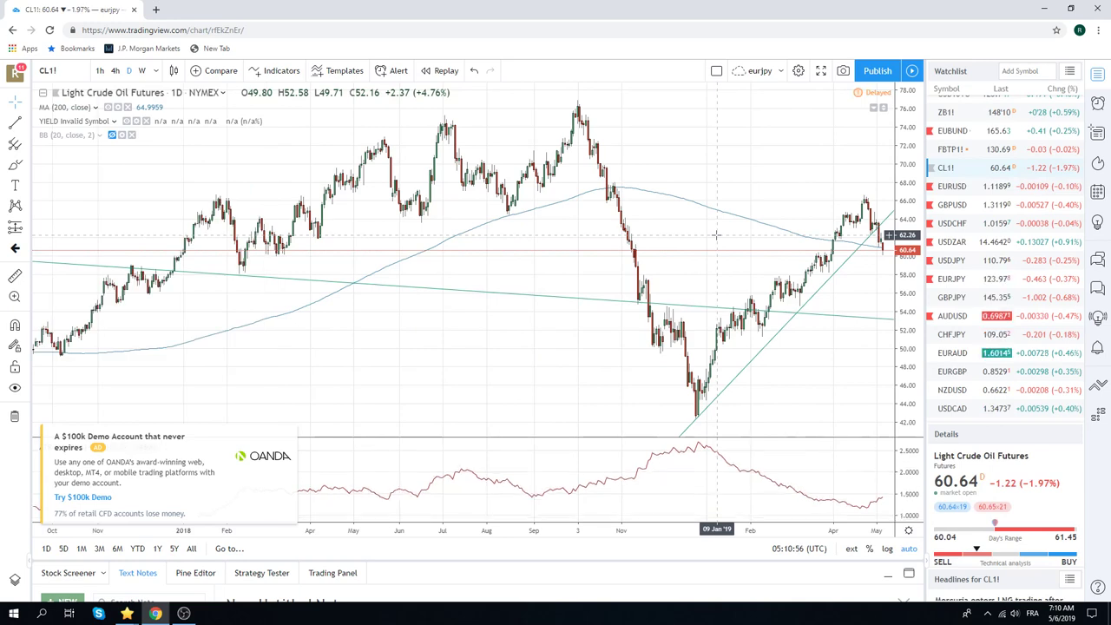
{"action": "scroll", "coordinate": [716, 234], "scroll_direction": "down", "scroll_amount": 1}
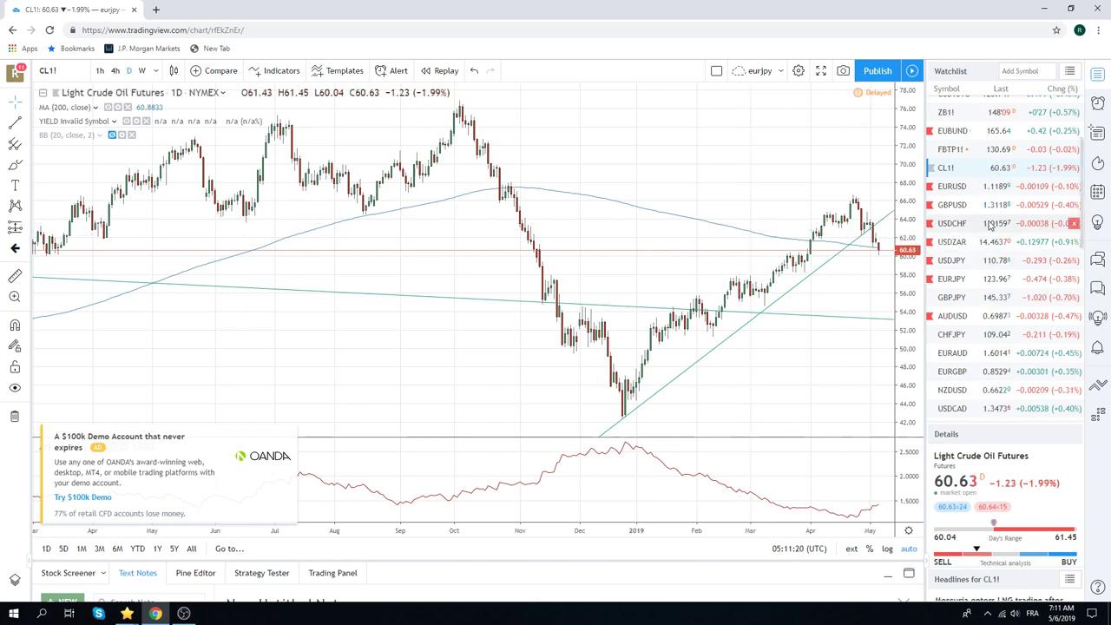
{"action": "scroll", "coordinate": [981, 228], "scroll_direction": "down", "scroll_amount": 3}
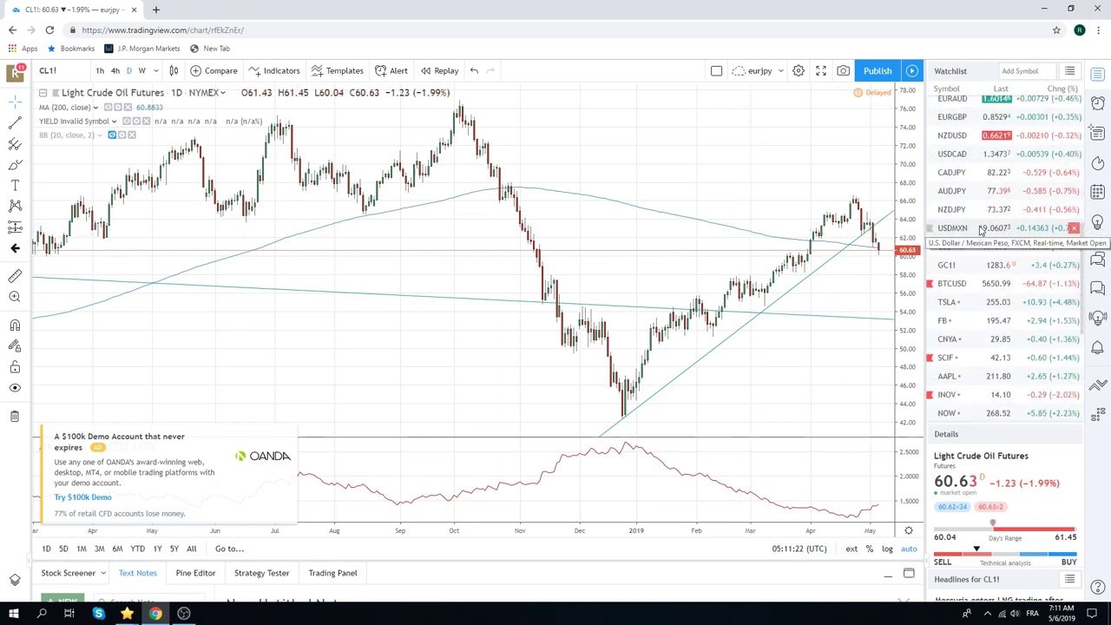
{"action": "scroll", "coordinate": [980, 229], "scroll_direction": "down", "scroll_amount": 3}
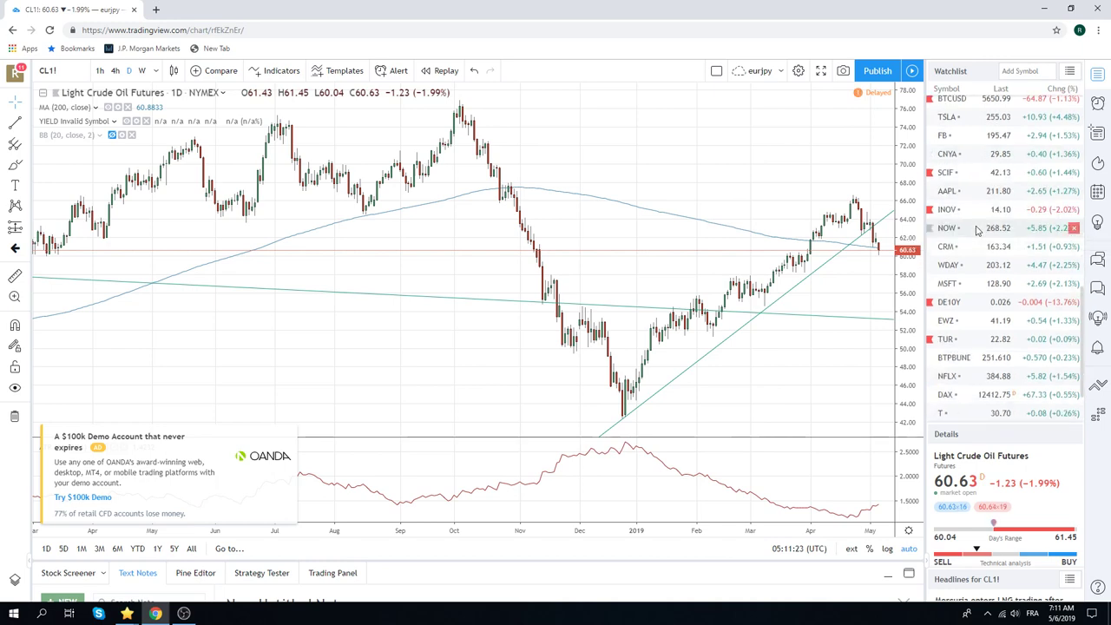
Step: Switch to the DAX Index, zoom in, and scroll the watchlist down to FDAX1!
{"action": "left_click", "coordinate": [948, 398]}
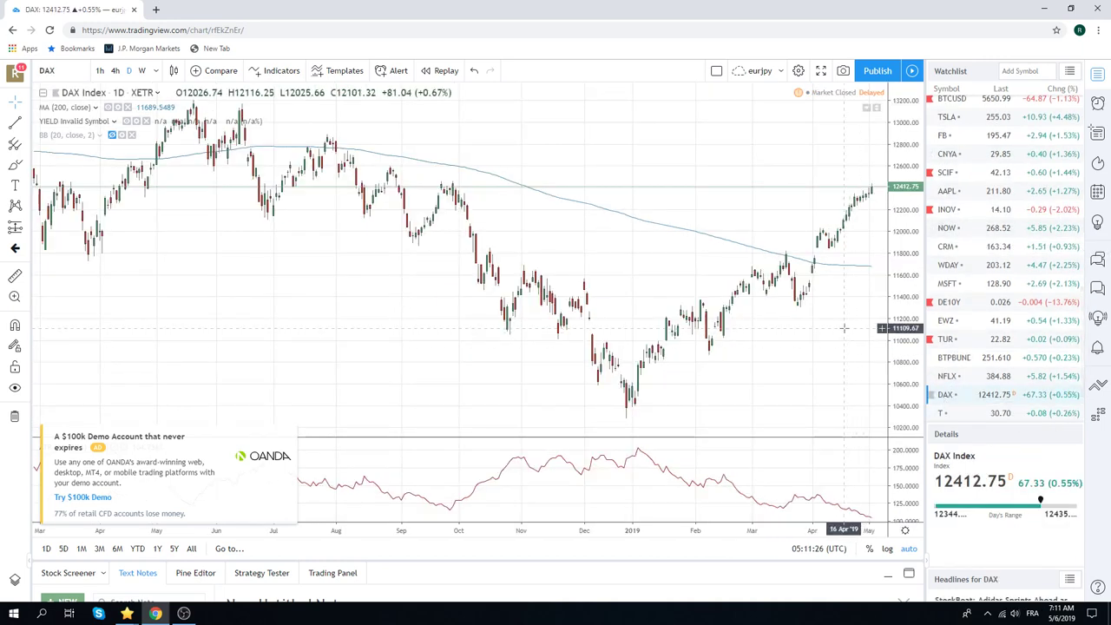
{"action": "scroll", "coordinate": [712, 323], "scroll_direction": "up", "scroll_amount": 5}
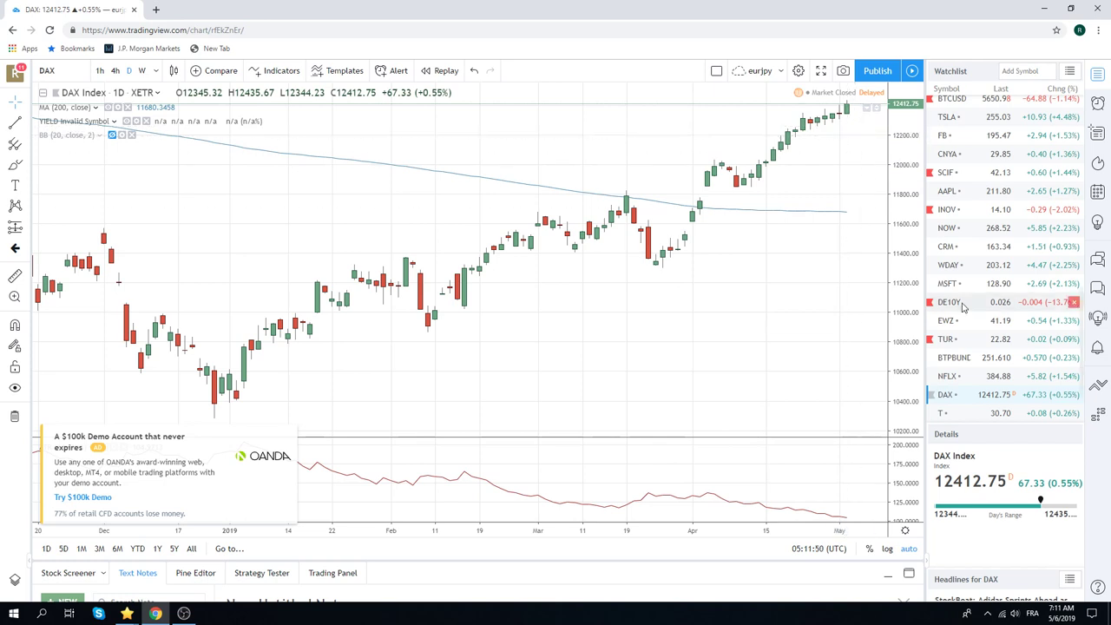
{"action": "scroll", "coordinate": [971, 294], "scroll_direction": "down", "scroll_amount": 2}
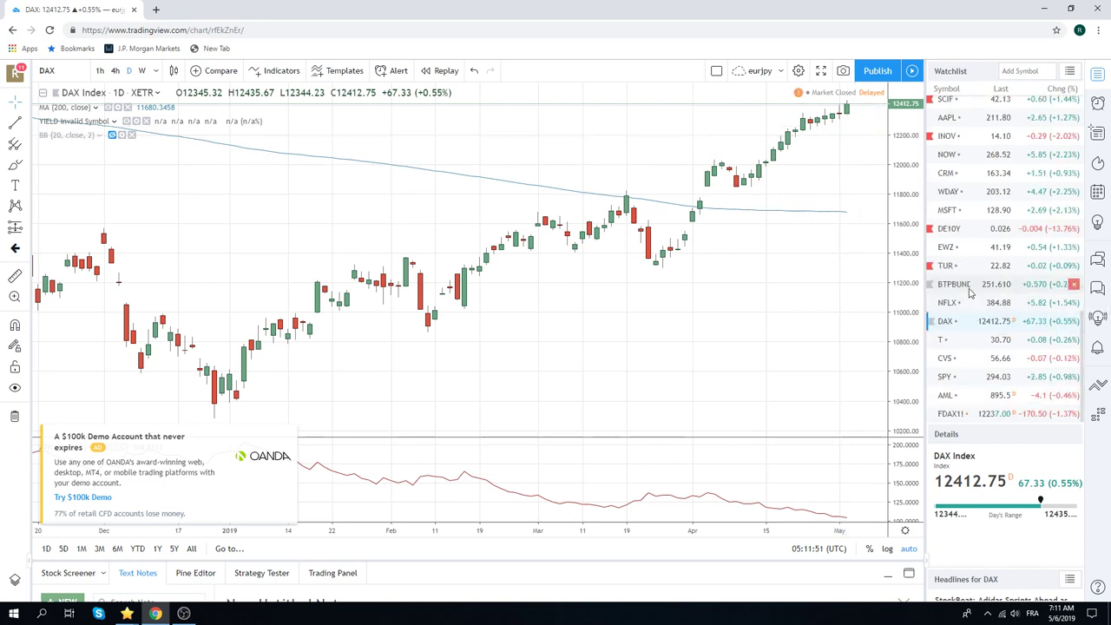
Step: Switch to DAX futures FDAX1! and zoom out to show more daily history
{"action": "left_click", "coordinate": [959, 414]}
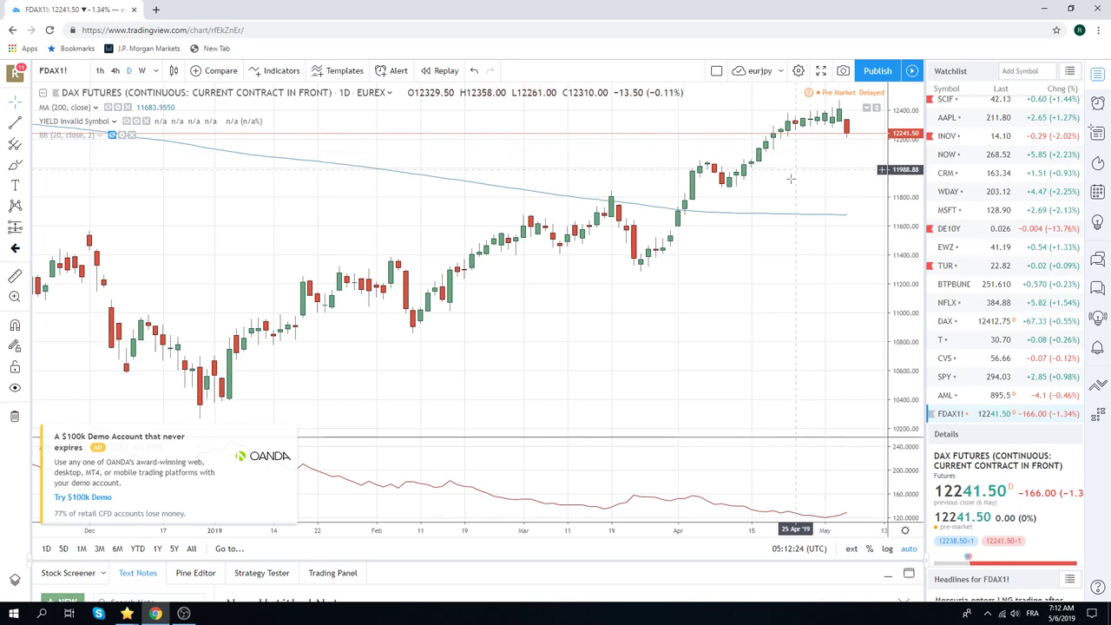
{"action": "scroll", "coordinate": [778, 195], "scroll_direction": "down", "scroll_amount": 2}
{"action": "scroll", "coordinate": [780, 200], "scroll_direction": "down", "scroll_amount": 2}
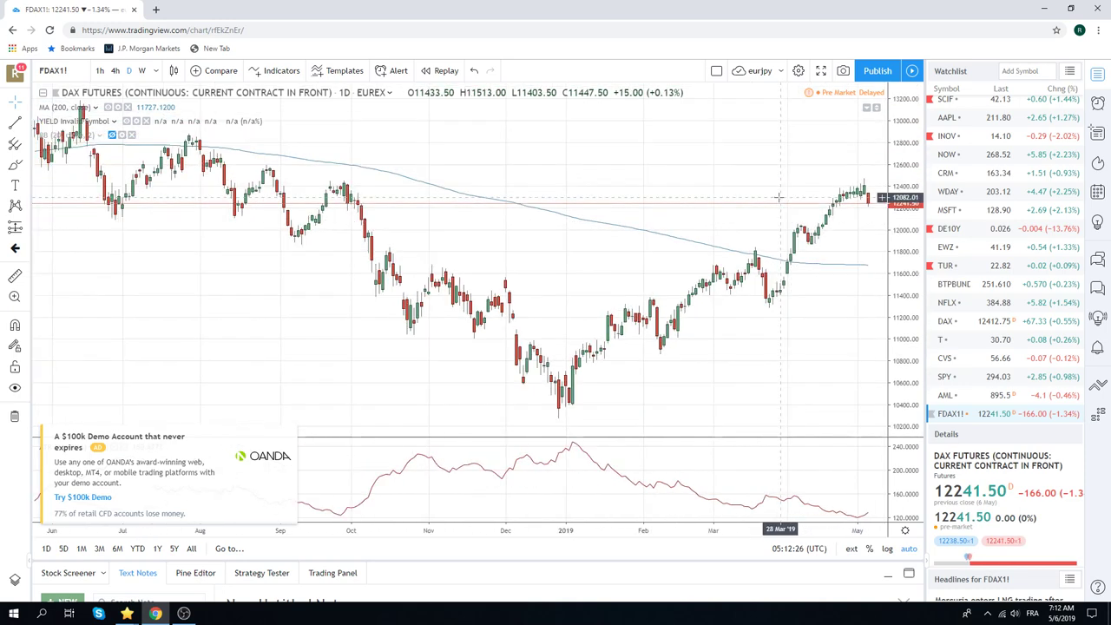